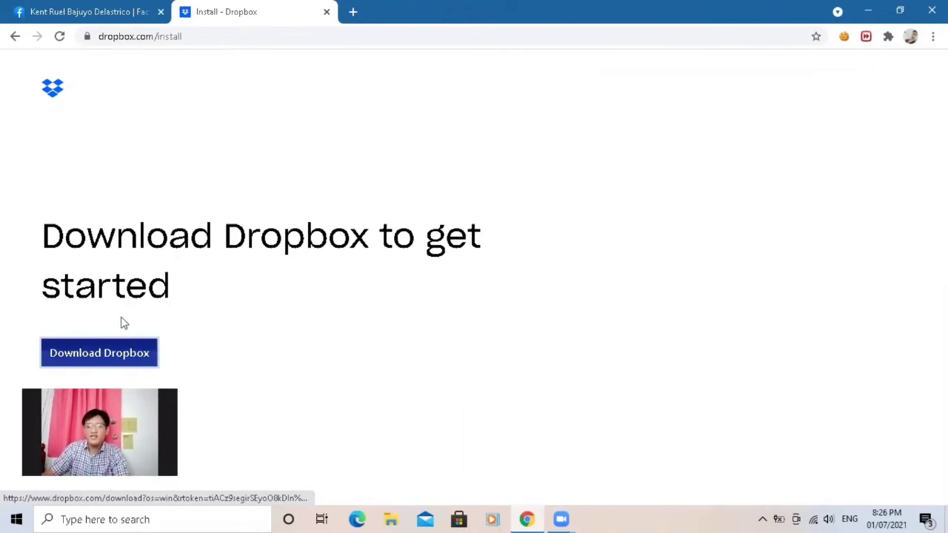
Download the Dropbox installer and sign in to the Dropbox setup with a Google account.
left_click(85, 353)
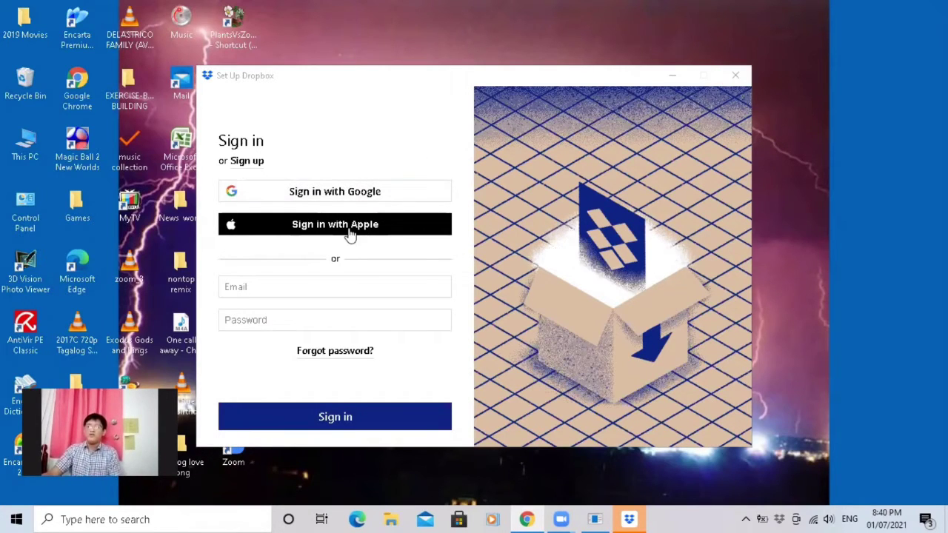
left_click(306, 285)
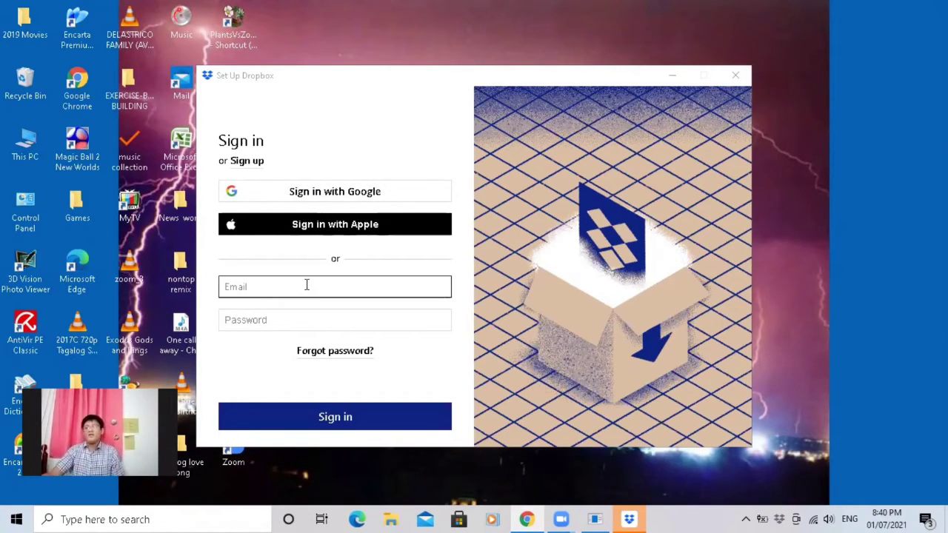
left_click(301, 198)
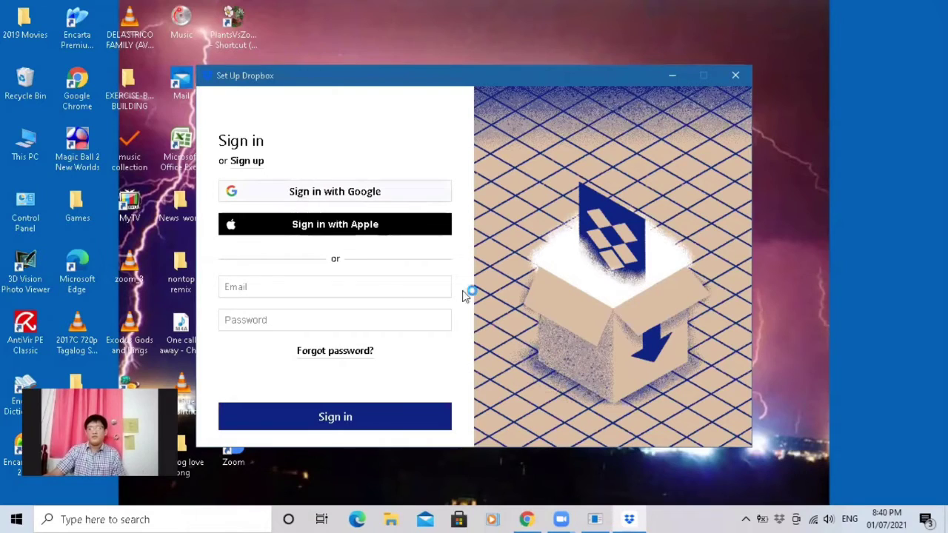
left_click(363, 194)
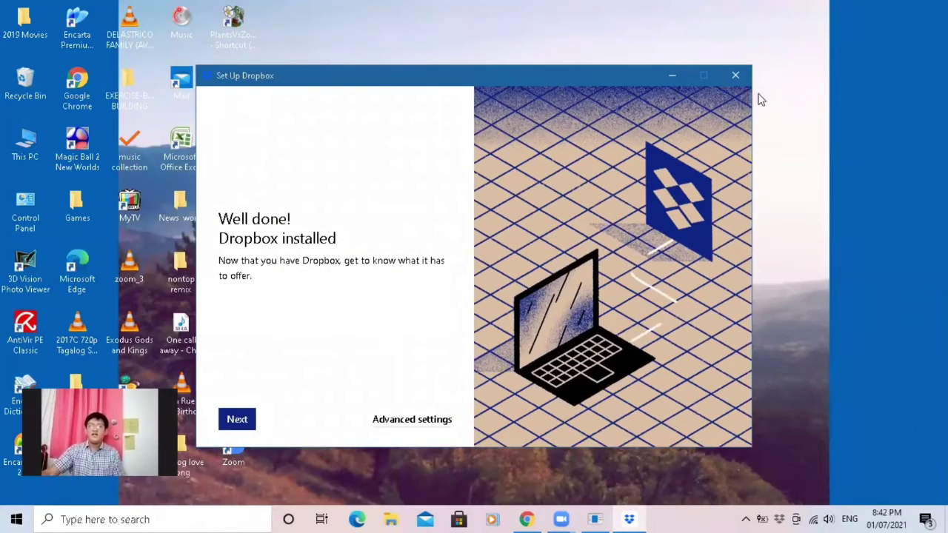
Continue the Dropbox setup, choose to make files online-only and proceed to saving space with Plus.
left_click(237, 419)
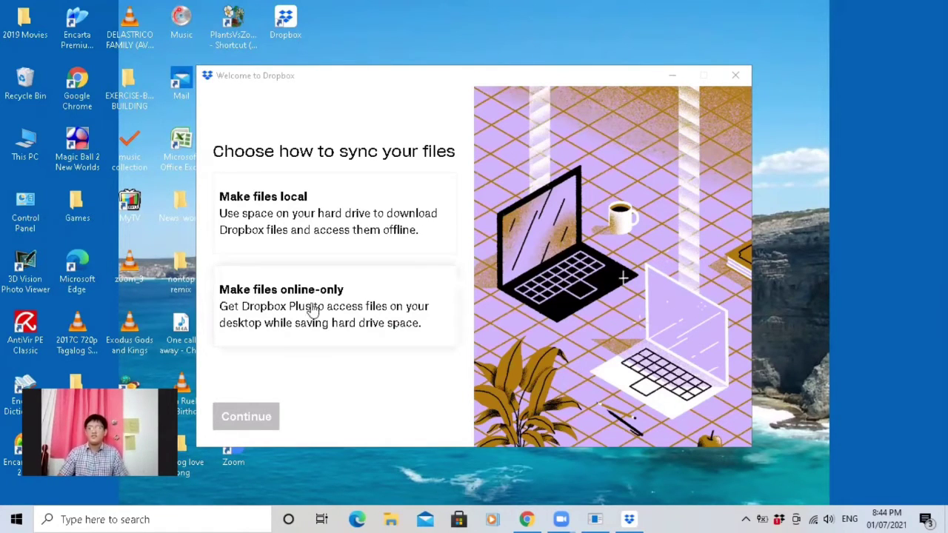
left_click(295, 311)
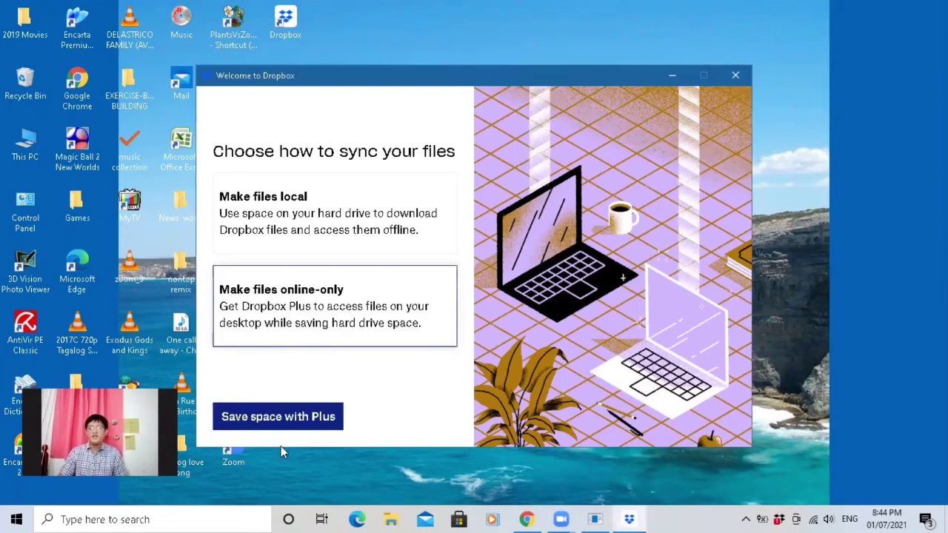
left_click(274, 422)
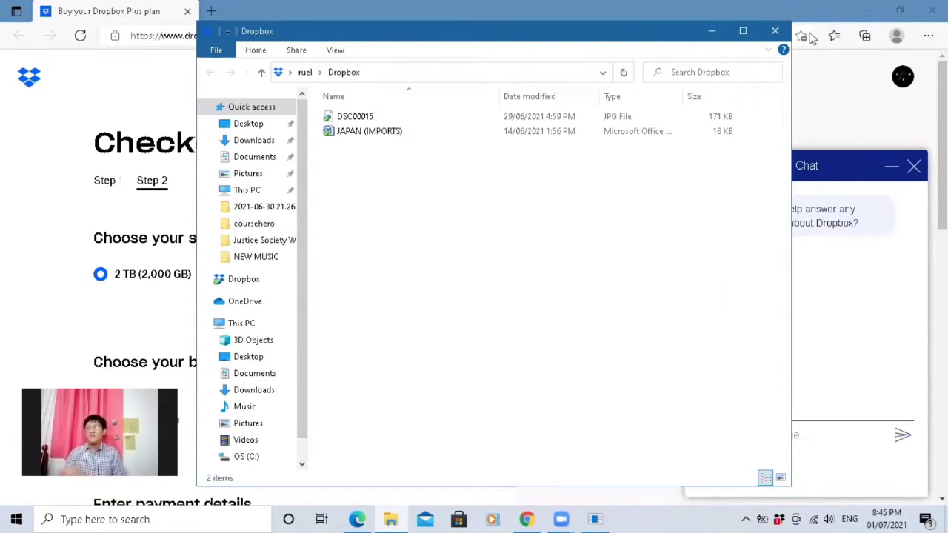
Switch to Chrome, go to dropbox.com and sign in to the account with Google.
left_click(526, 519)
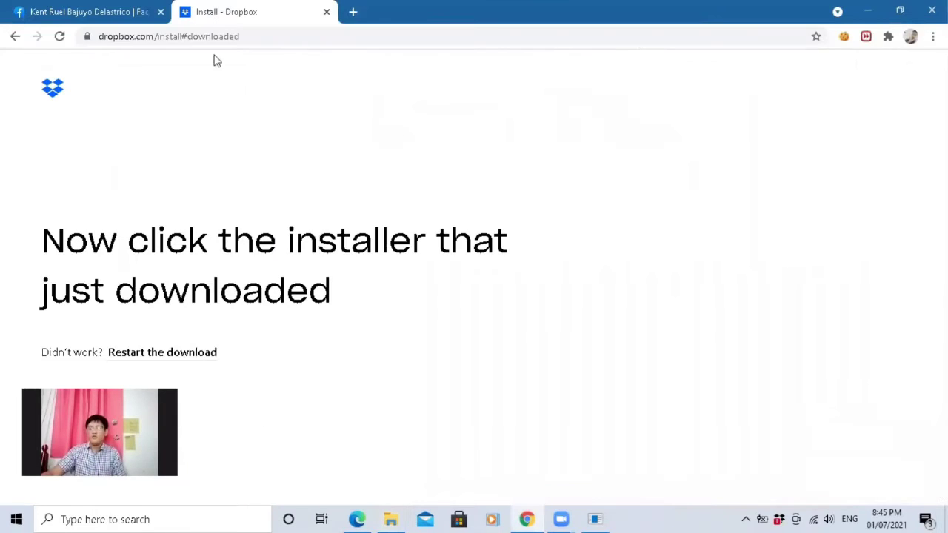
left_click(200, 36)
type("drop")
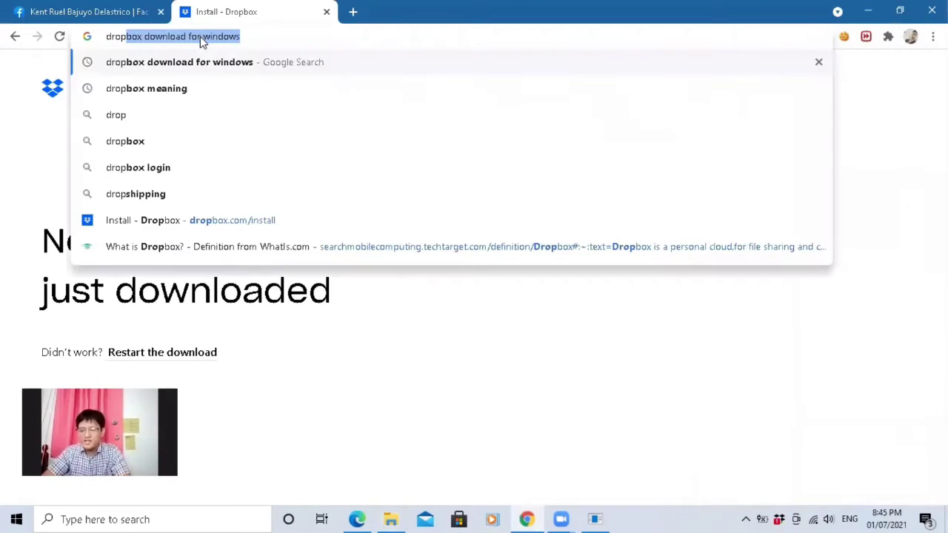
type("box.com")
key("Return")
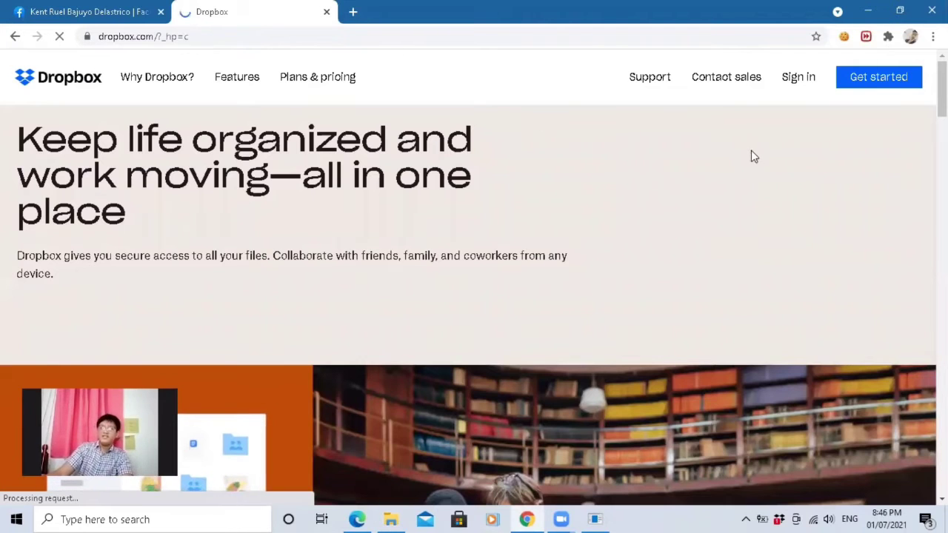
left_click(799, 79)
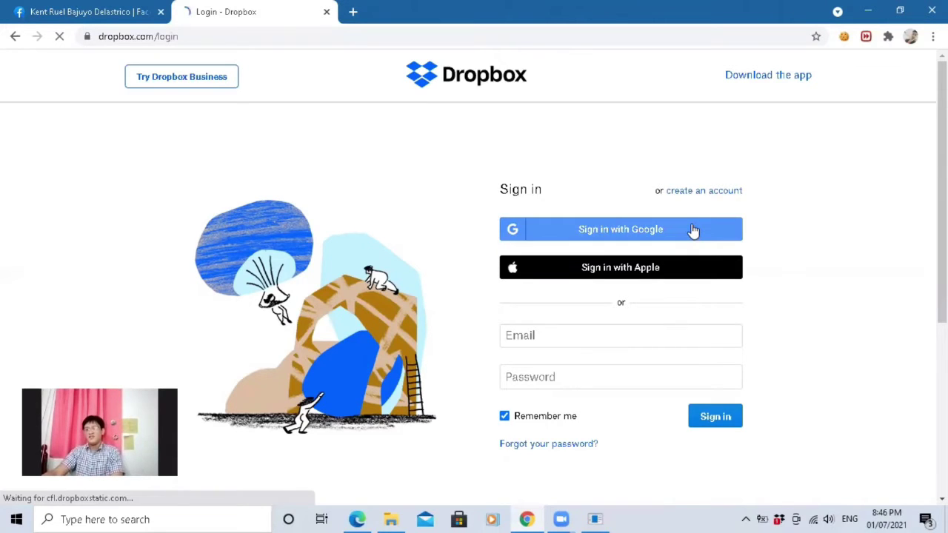
left_click(693, 231)
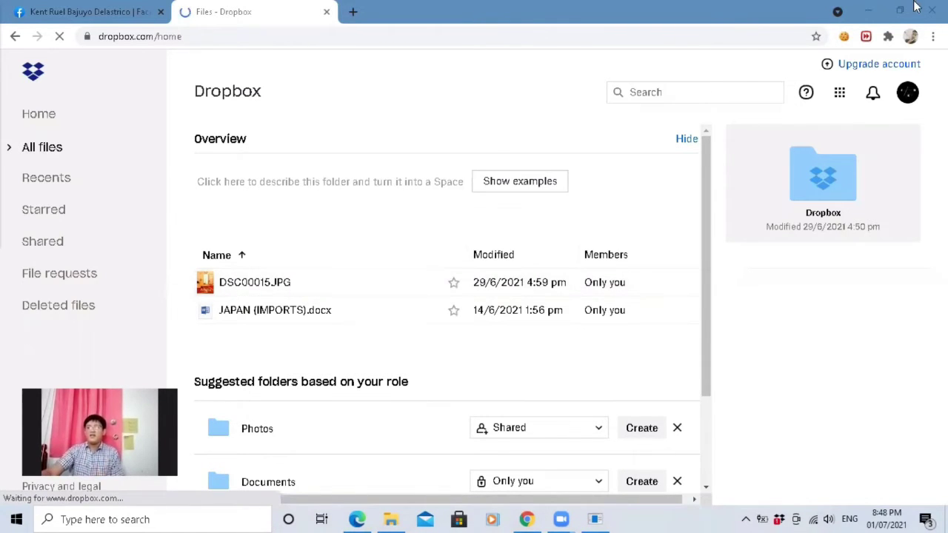
Clear the browser windows from view and move the desktop song "One call away - Charlie Puth" into the local Dropbox folder.
left_click(868, 10)
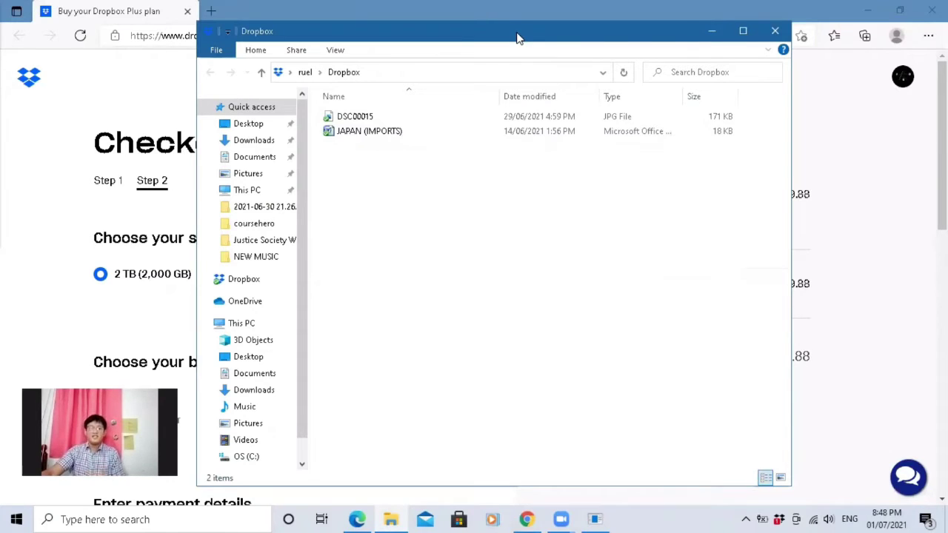
left_click_drag(519, 39, 656, 51)
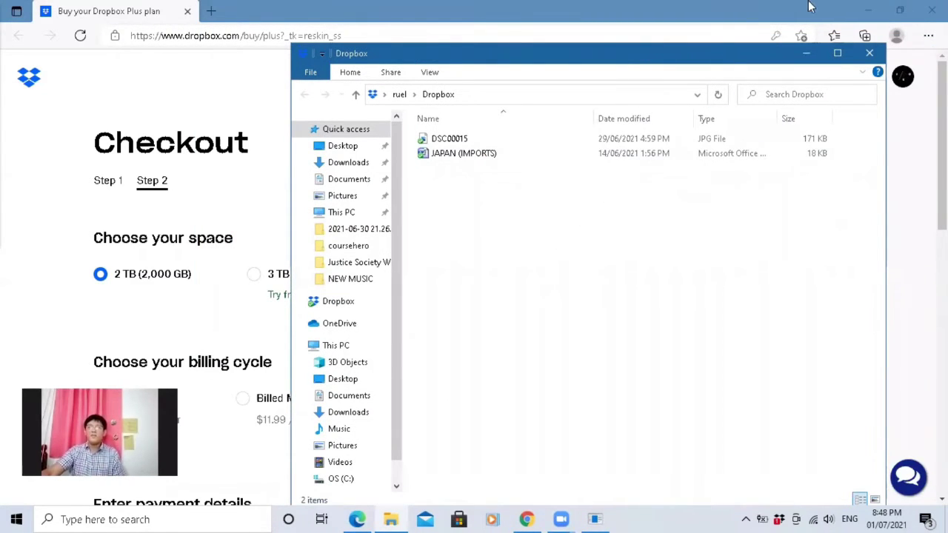
left_click(871, 9)
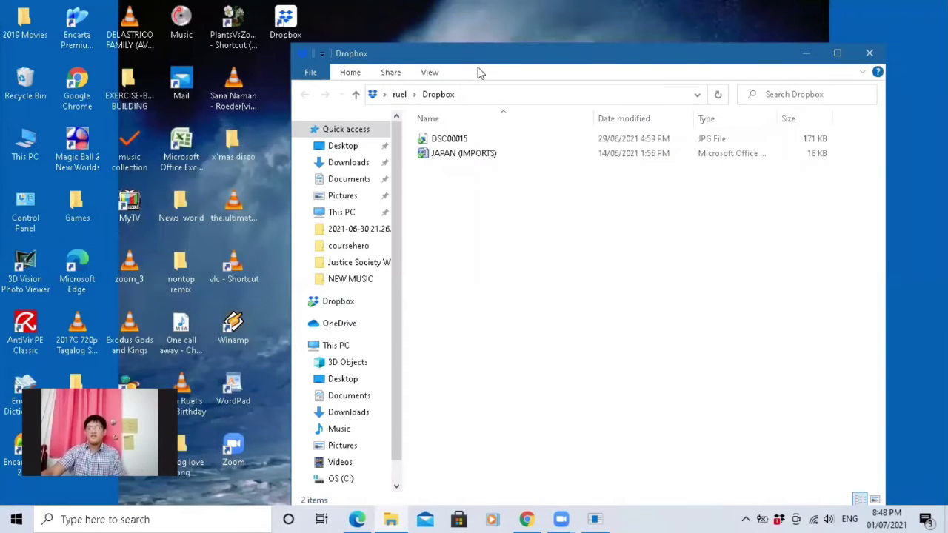
left_click_drag(487, 63, 554, 58)
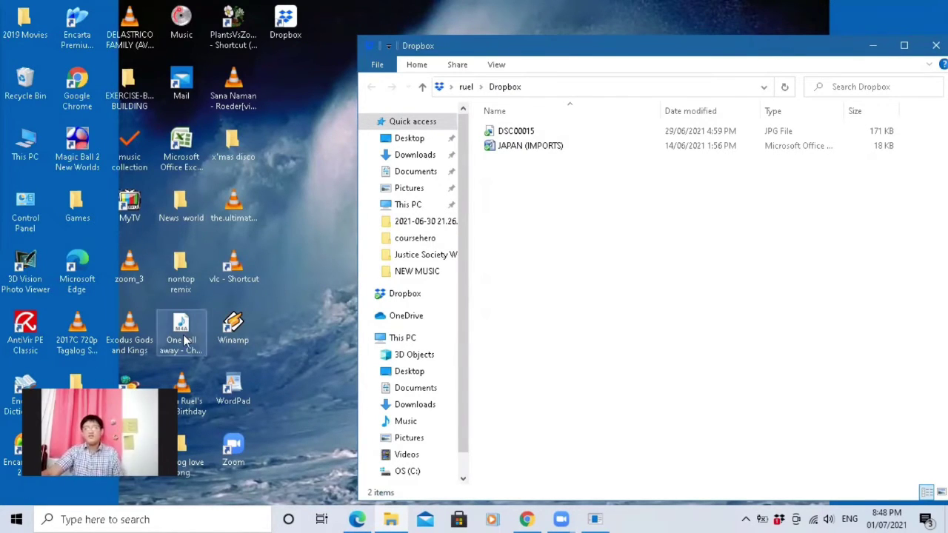
left_click_drag(580, 314, 647, 264)
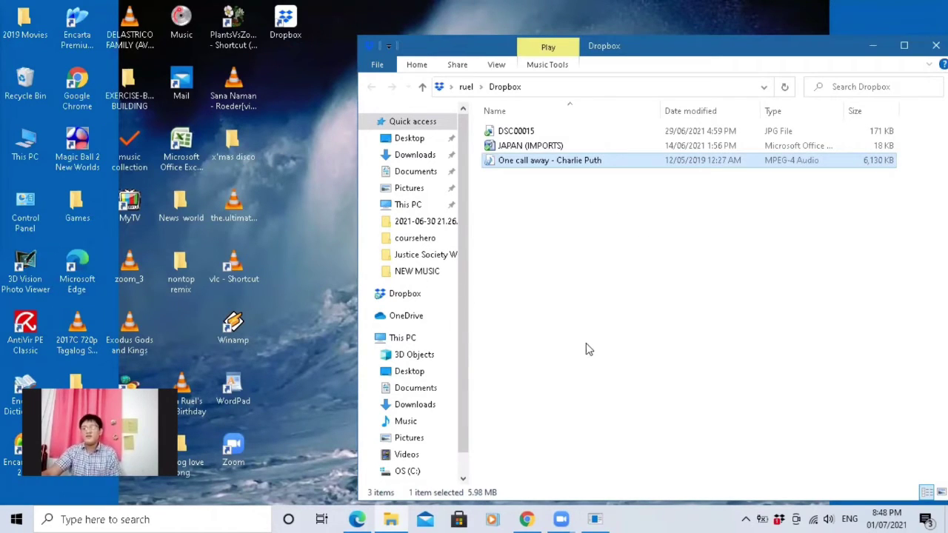
left_click(573, 189)
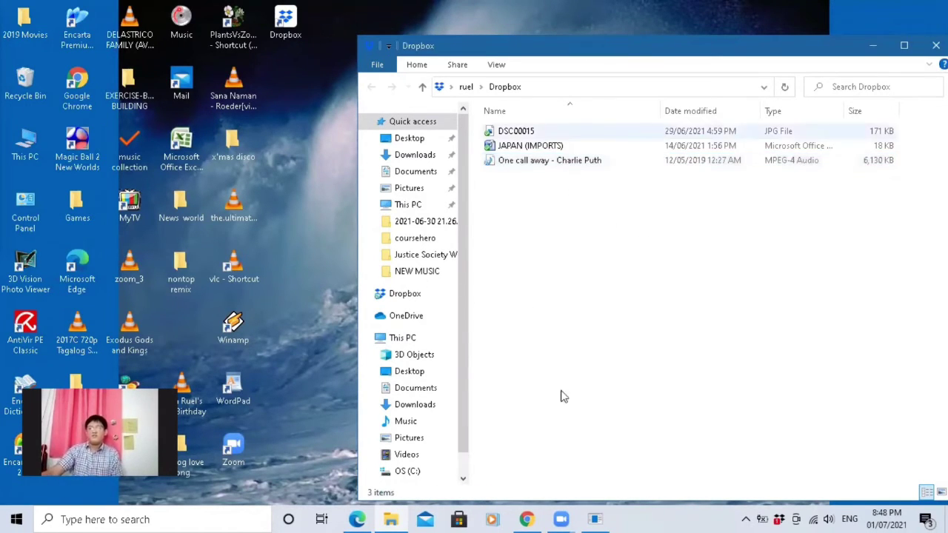
Switch to Dropbox in Chrome and upload the List-of-Trading-Blocs document from the Downloads folder.
left_click(529, 516)
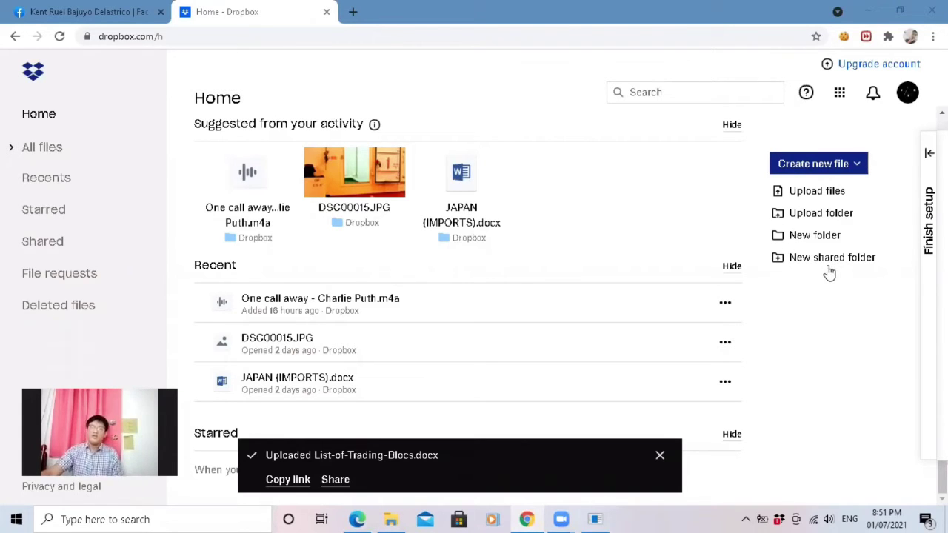
left_click(817, 194)
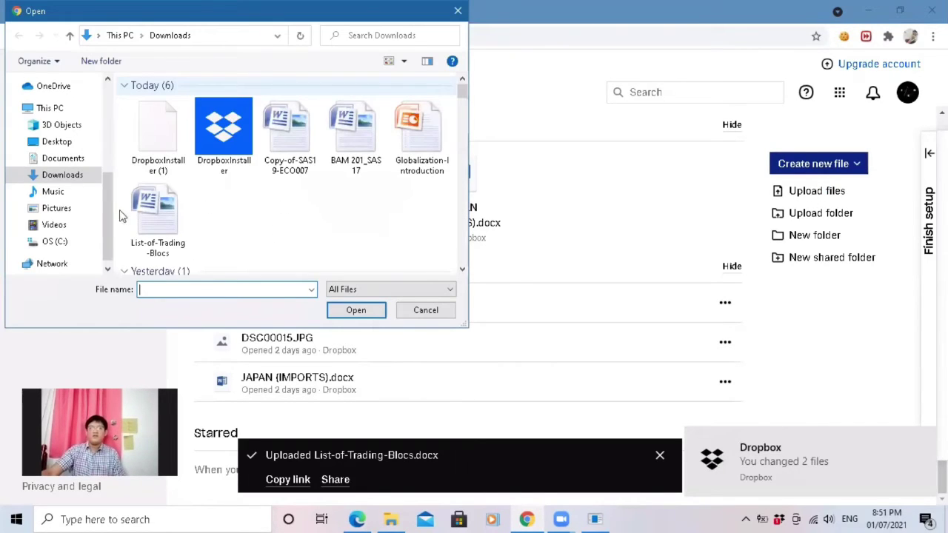
double_click(168, 225)
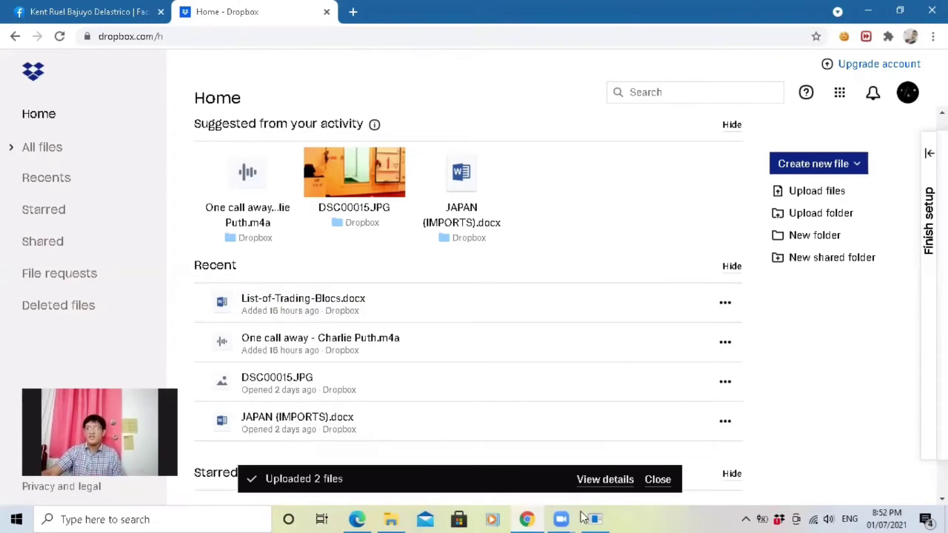
Return to the local Dropbox folder in File Explorer, refresh it and check for the List-of-Trading-Blocs file.
left_click(870, 11)
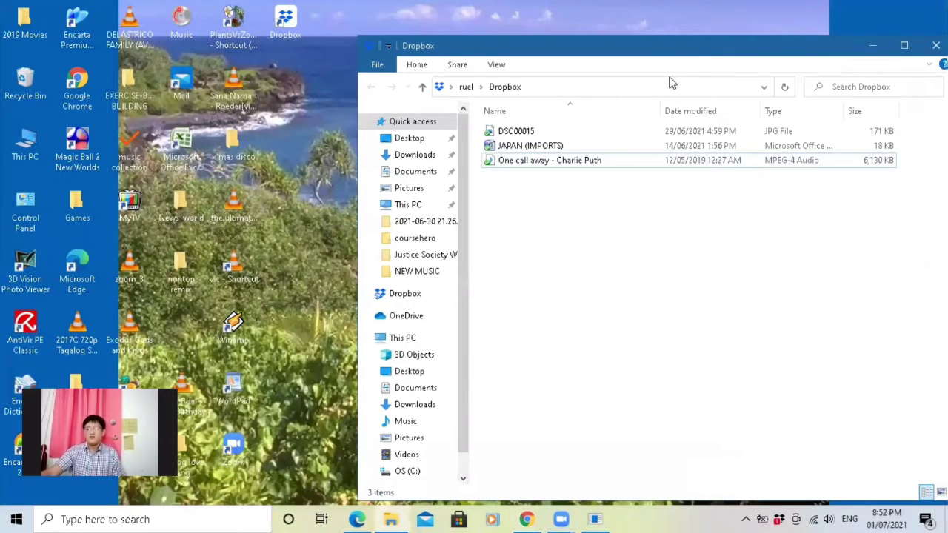
left_click_drag(542, 51, 471, 51)
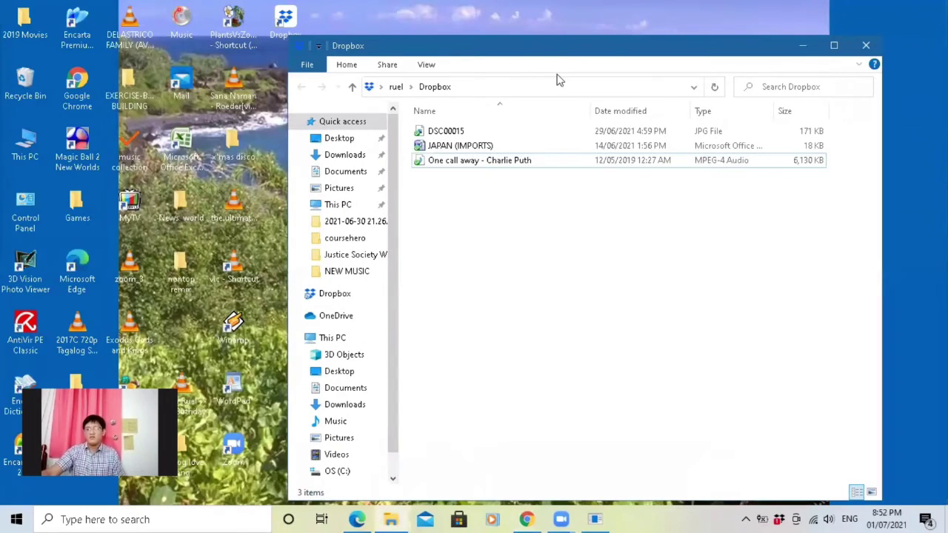
left_click(713, 88)
left_click(476, 160)
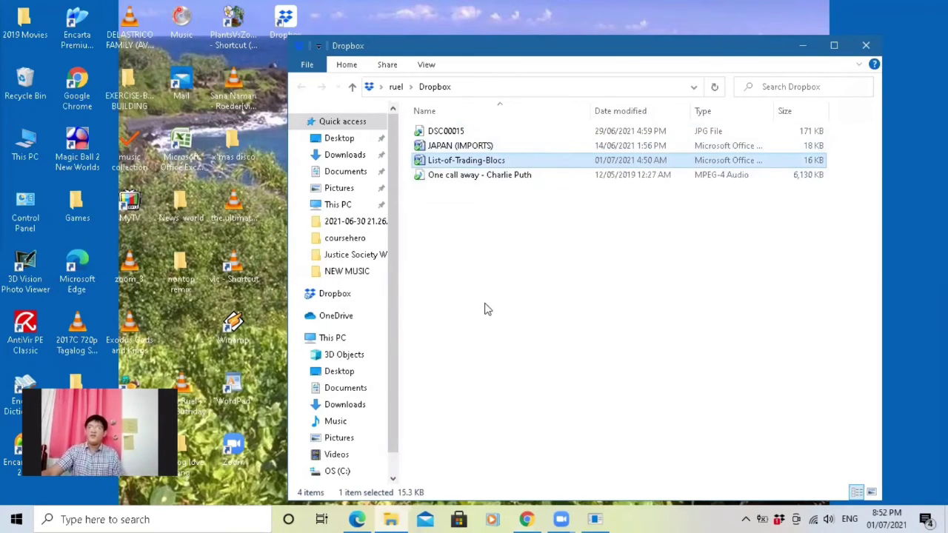
left_click(863, 200)
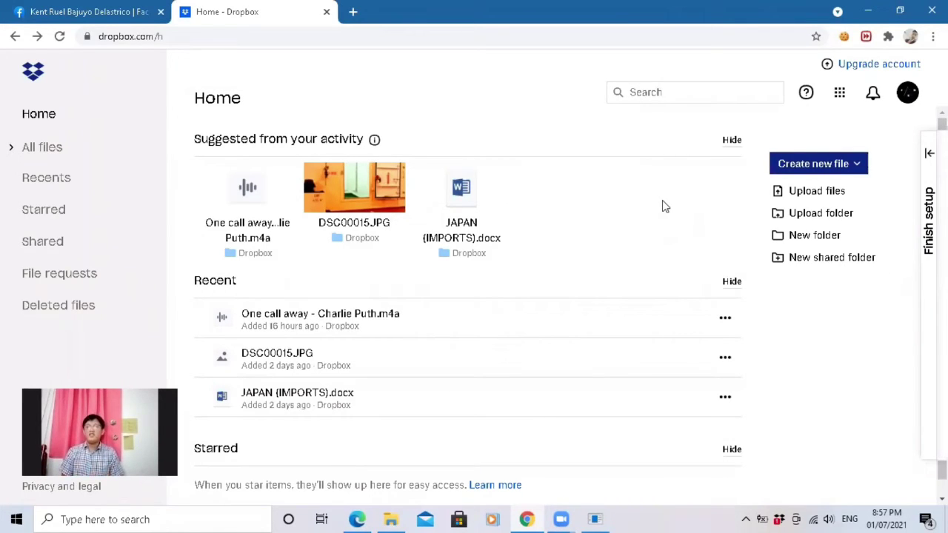
Open the account upgrade page in Chrome and compare the prices and storage of the Work and Personal plans.
left_click(864, 65)
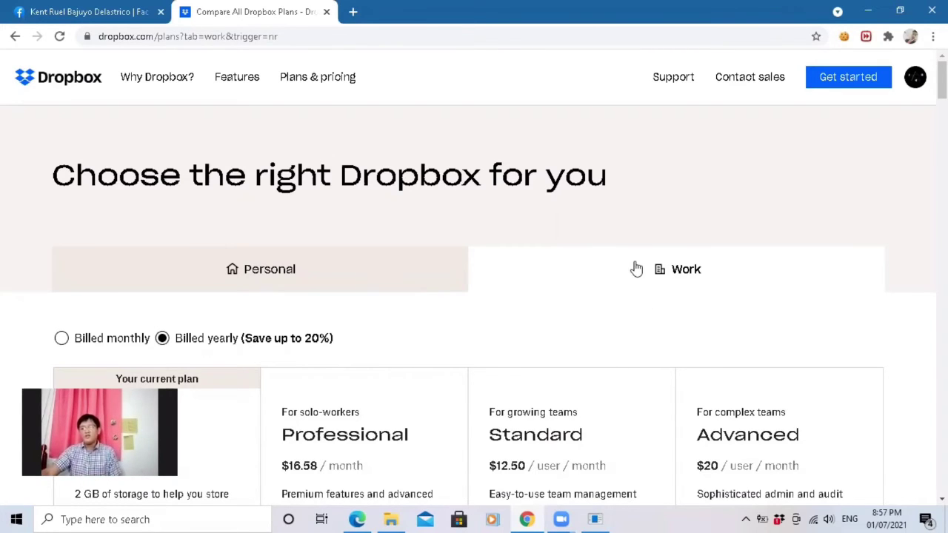
scroll(635, 269, "down", 3)
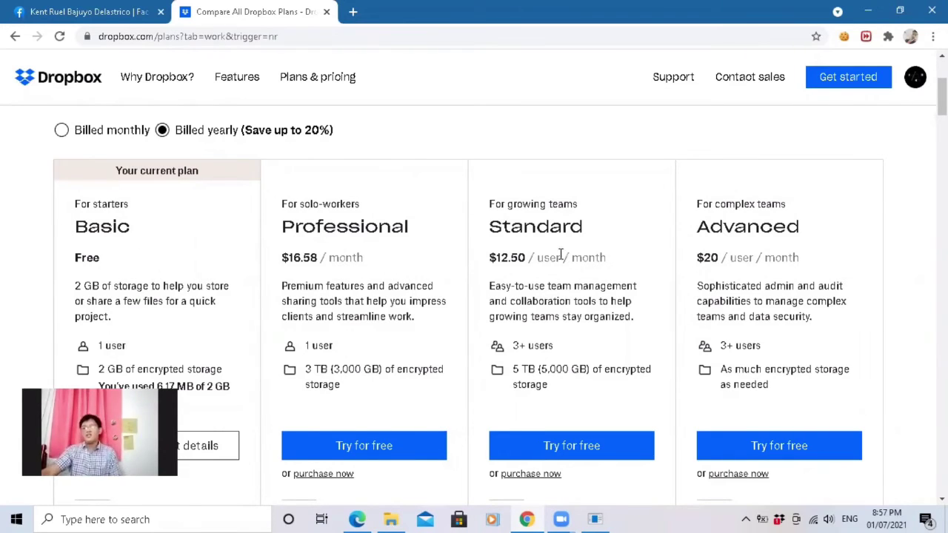
scroll(519, 244, "up", 3)
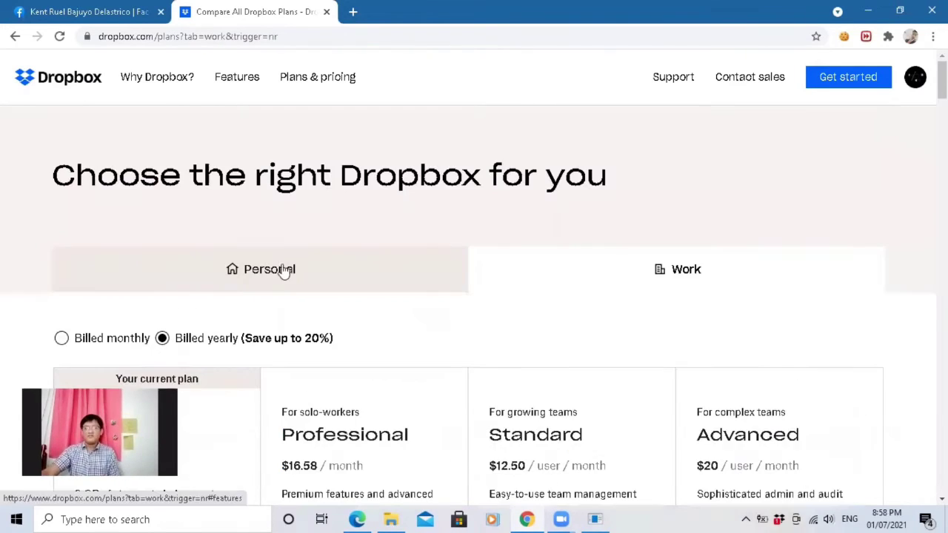
left_click(280, 277)
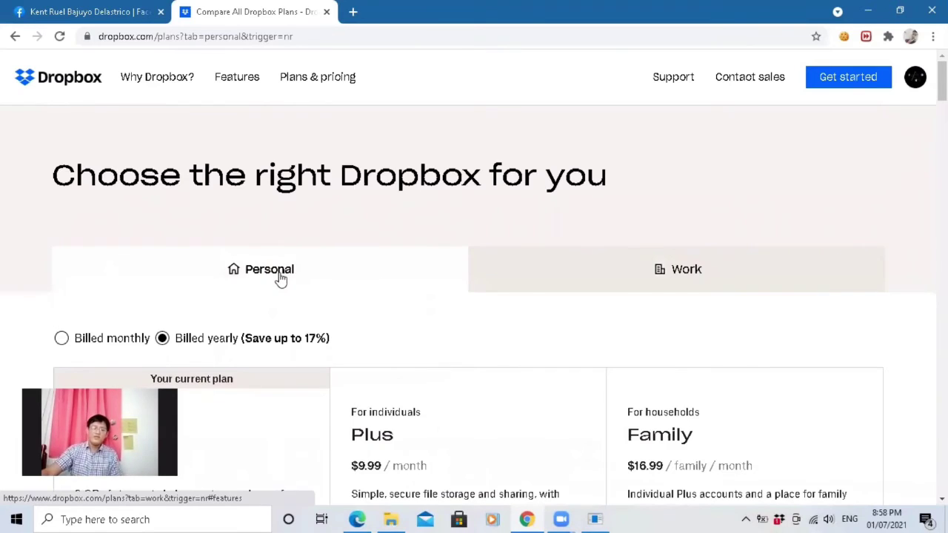
scroll(281, 278, "down", 4)
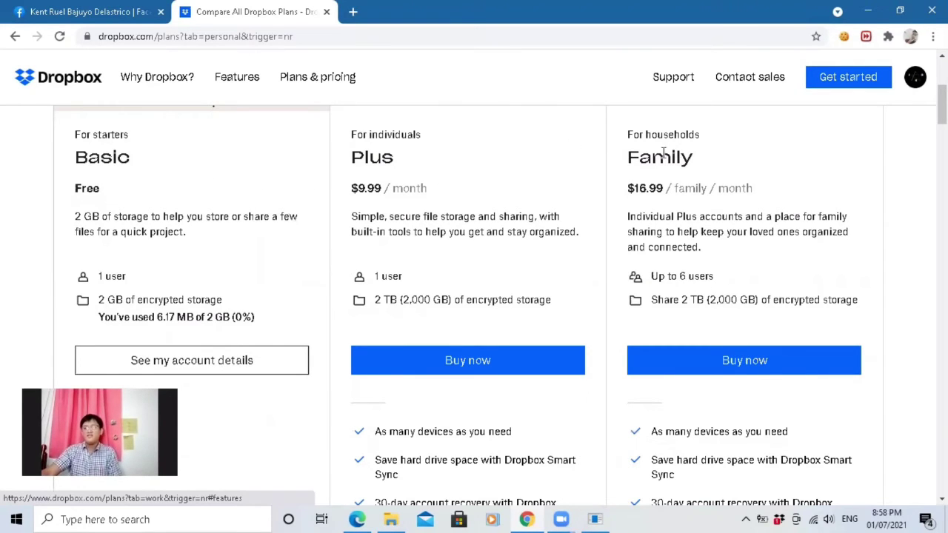
scroll(666, 165, "down", 5)
scroll(667, 168, "up", 8)
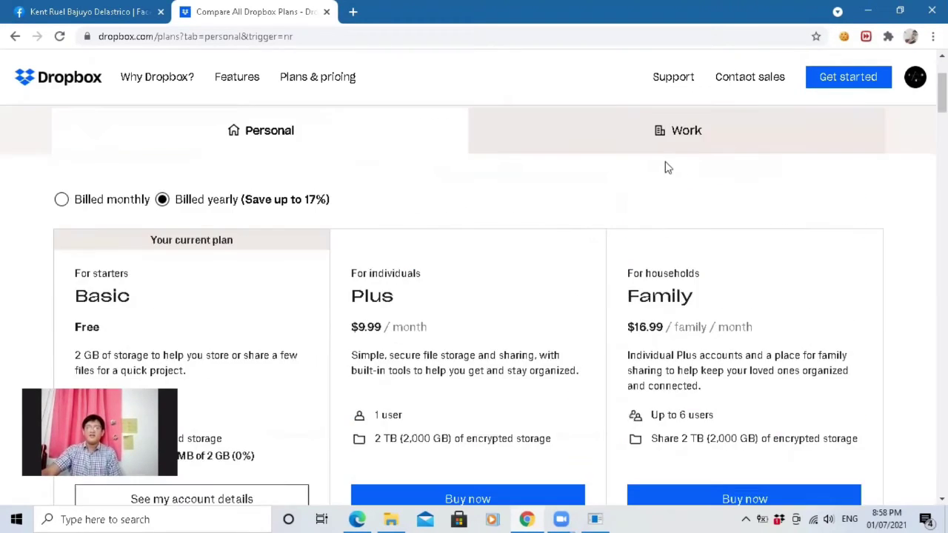